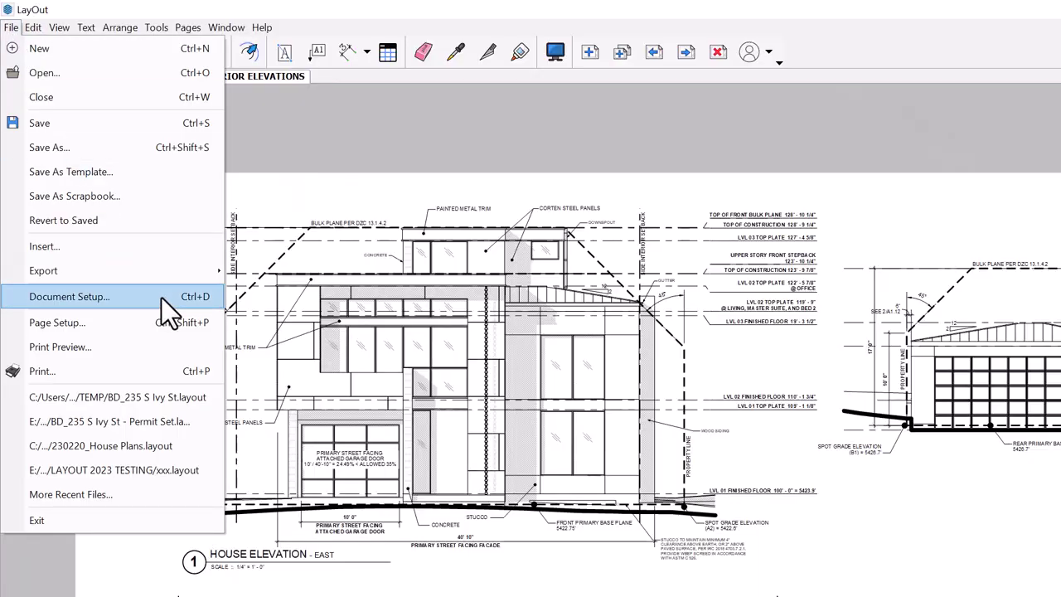
# - Add a per-page DrawingNumber sequence auto-text, shift the elevation title right, and go to sheet A1.09
pyautogui.click(162, 297)
pyautogui.click(354, 374)
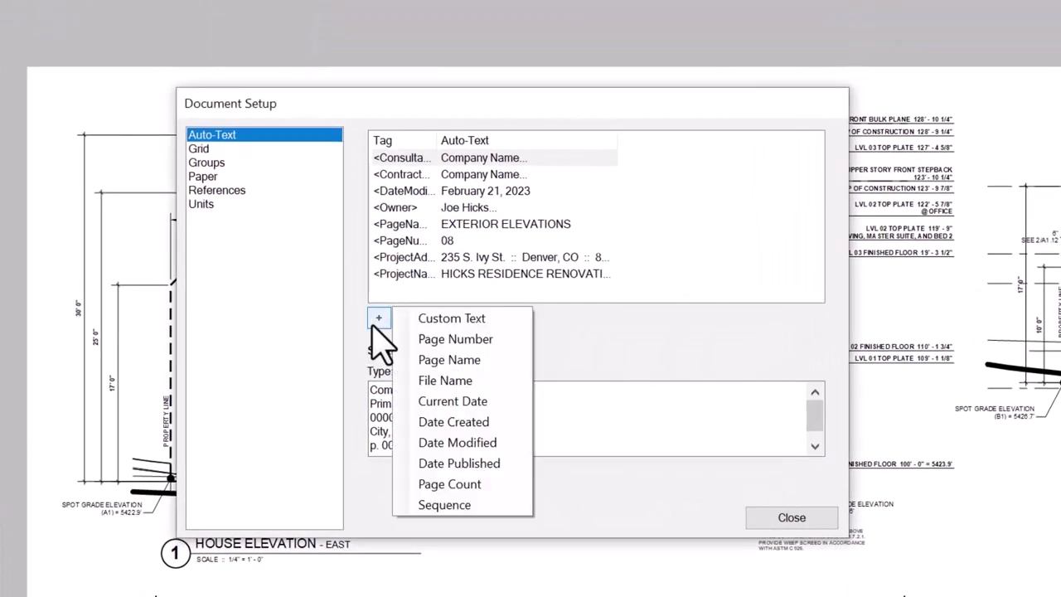
pyautogui.click(448, 504)
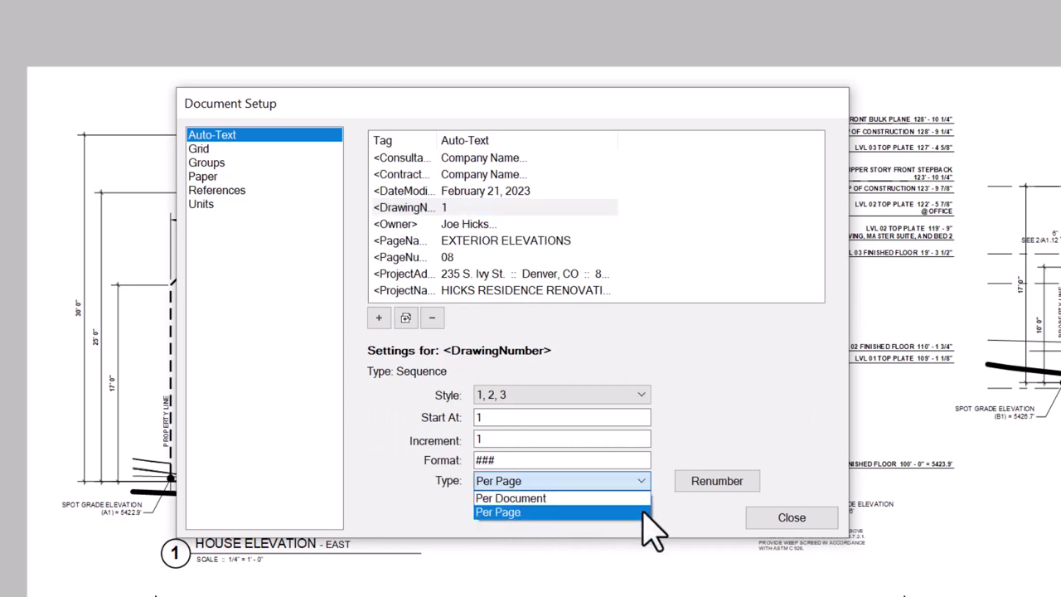
pyautogui.click(792, 517)
pyautogui.moveTo(99, 280); pyautogui.dragTo(412, 284)
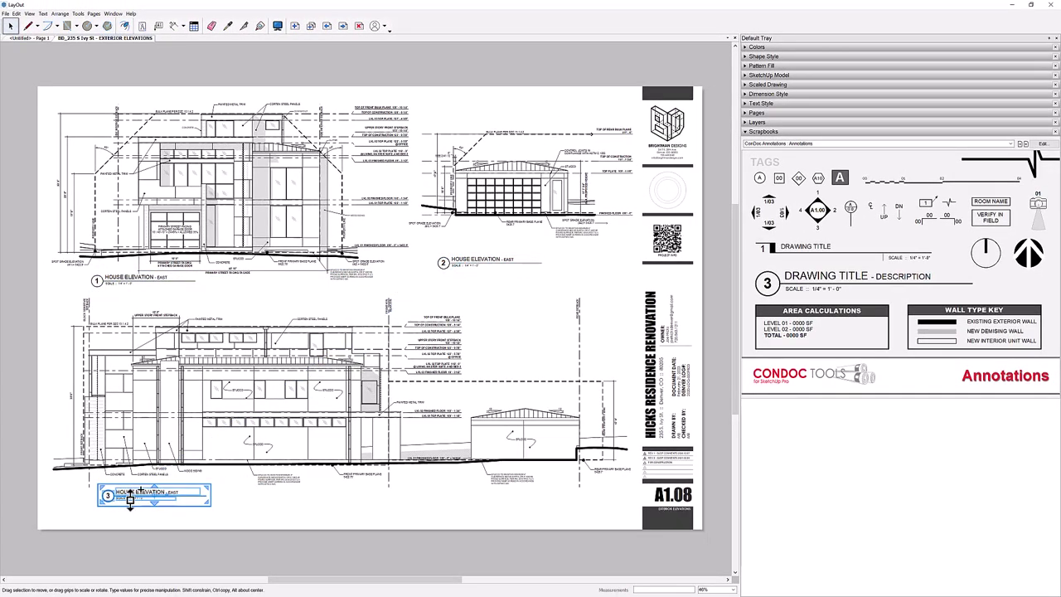
pyautogui.click(343, 26)
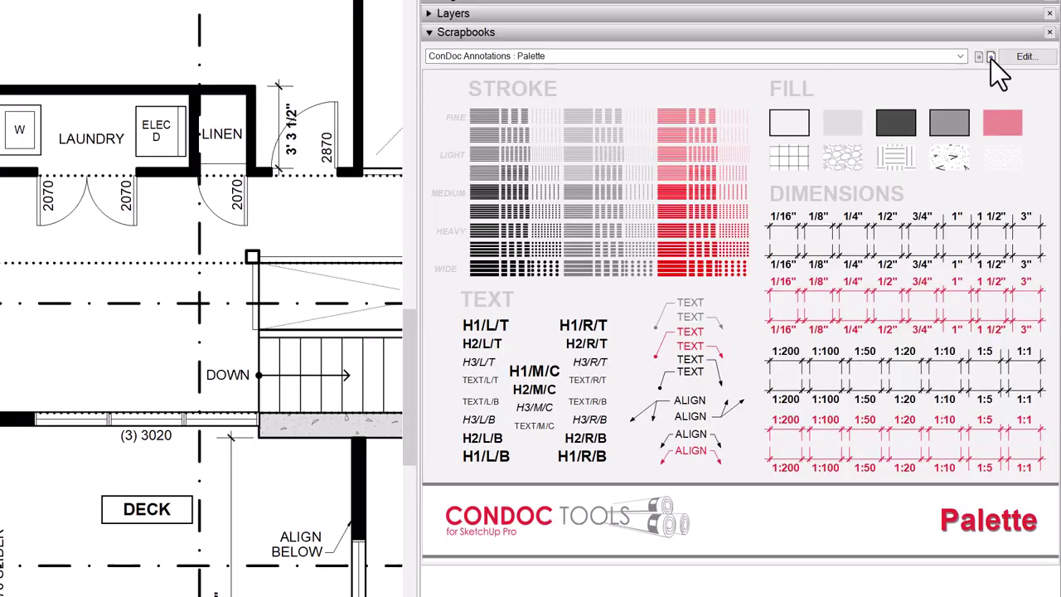
# - Place numbered hexagon tags 01, 04, 05 and 06 from the Annotations scrapbook around the master suite
pyautogui.click(991, 57)
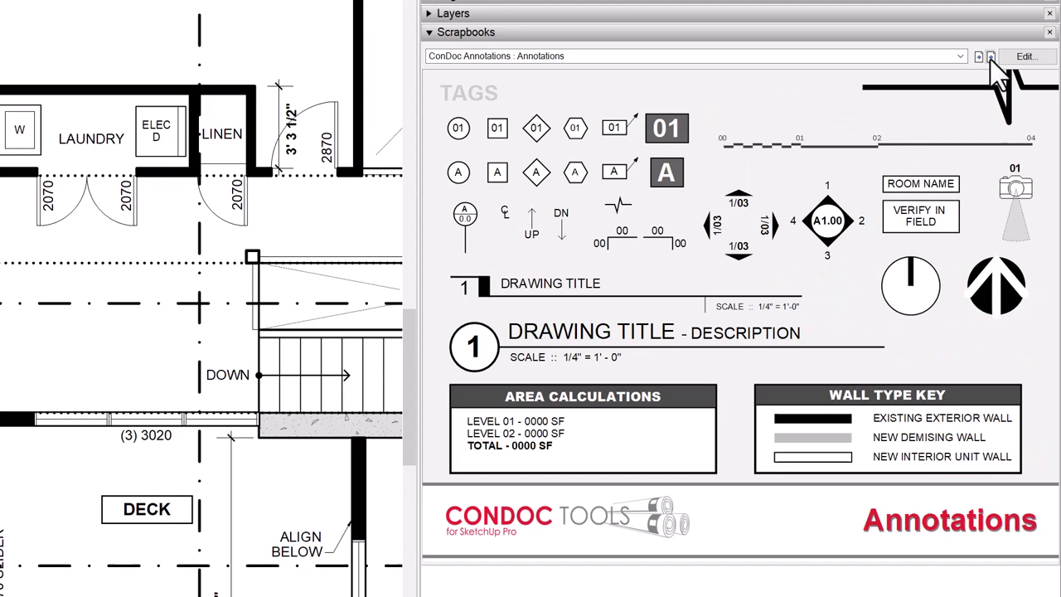
pyautogui.click(573, 131)
pyautogui.click(315, 73)
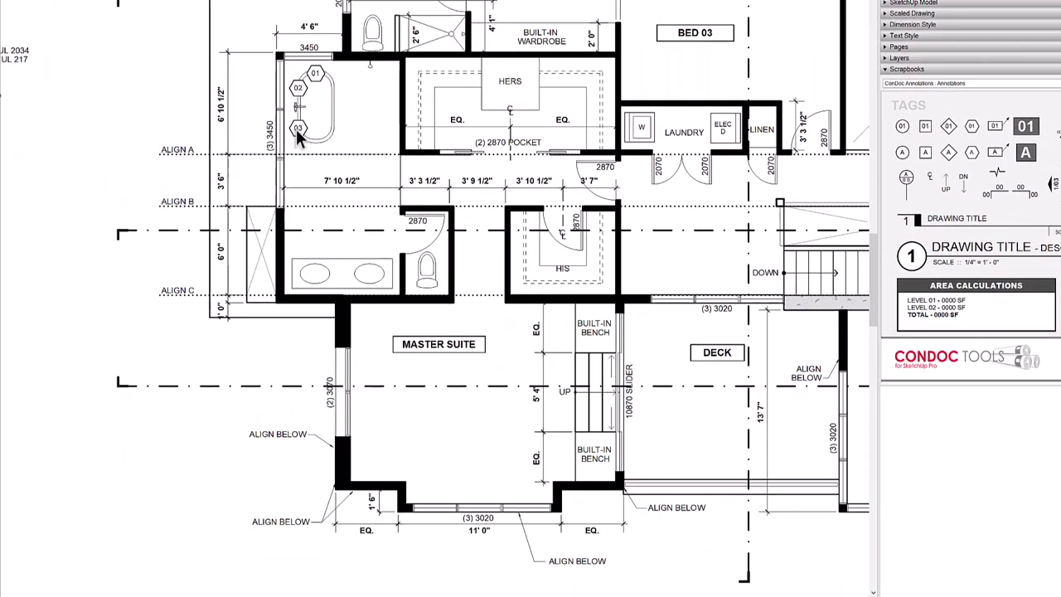
pyautogui.click(298, 181)
pyautogui.click(366, 363)
pyautogui.click(363, 407)
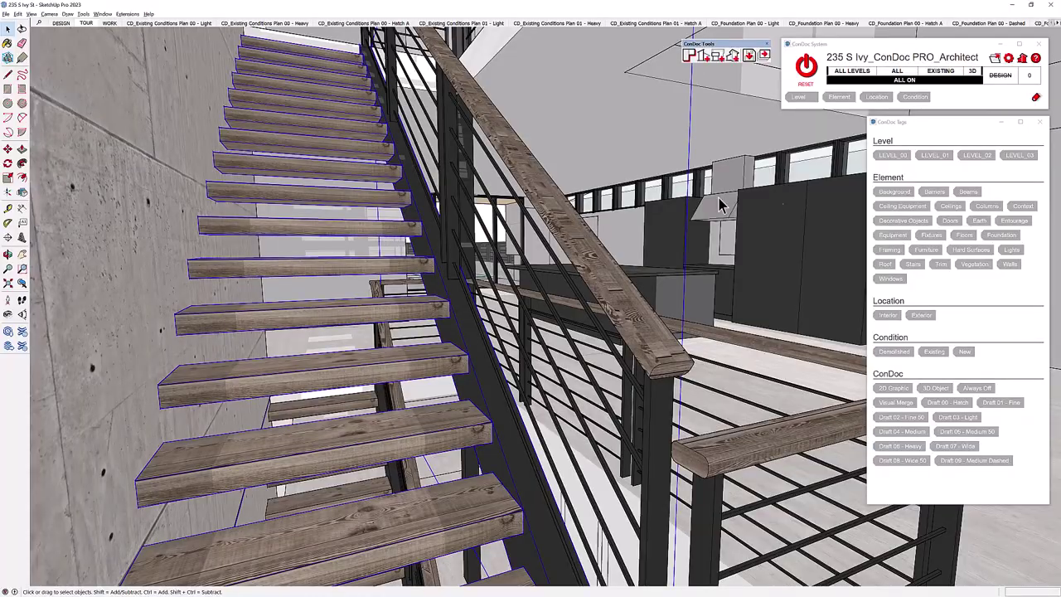
# - Filter the model to LEVEL_01, Stairs and Interior, then page the scrapbooks past Dining to Living Room
pyautogui.click(934, 155)
pyautogui.click(912, 263)
pyautogui.click(890, 316)
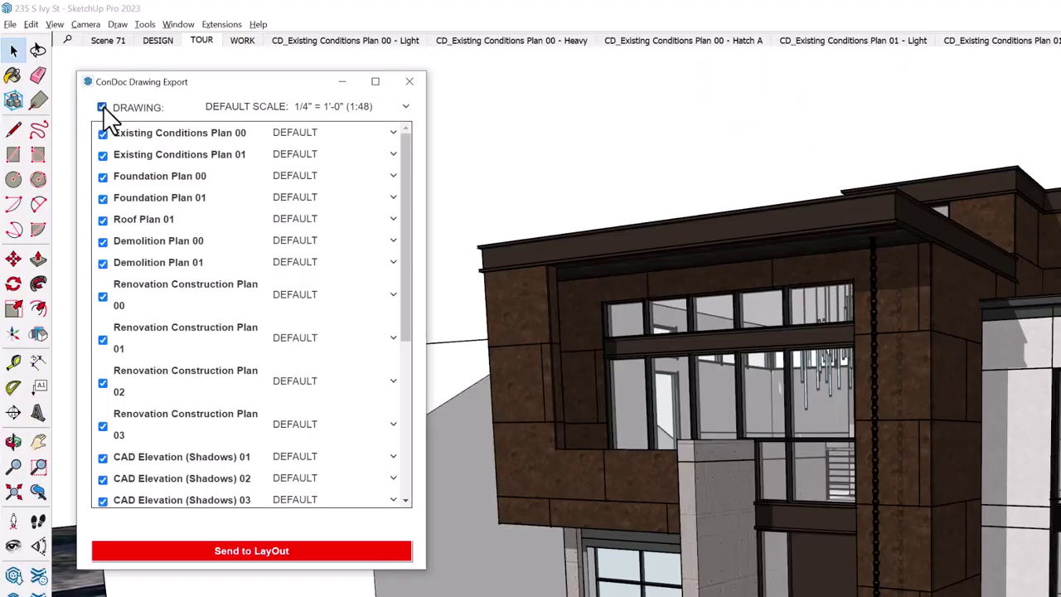
pyautogui.moveTo(403, 211); pyautogui.dragTo(412, 485)
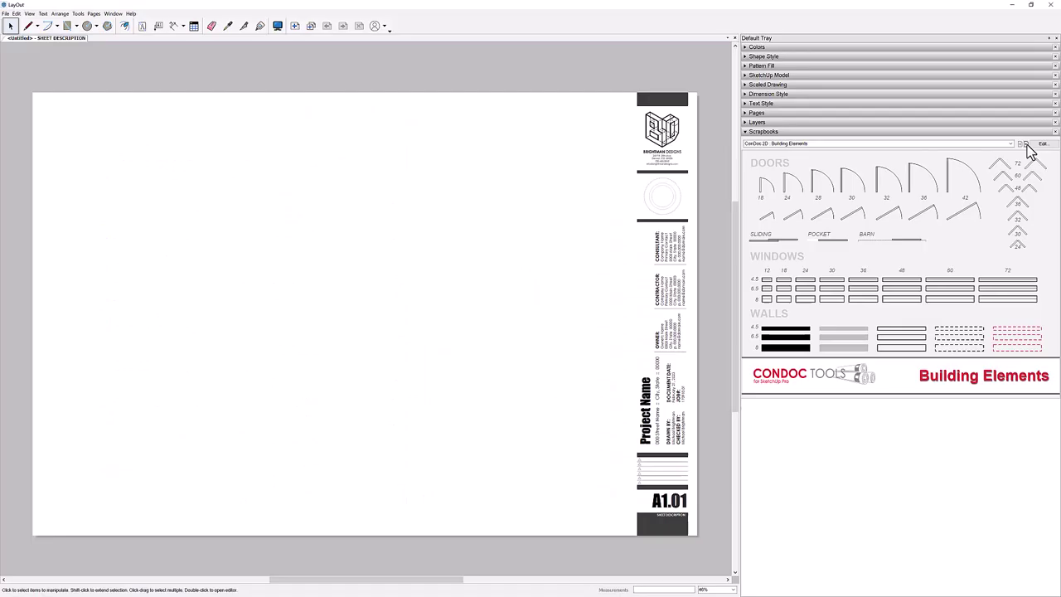
pyautogui.click(1026, 145)
pyautogui.click(1026, 145)
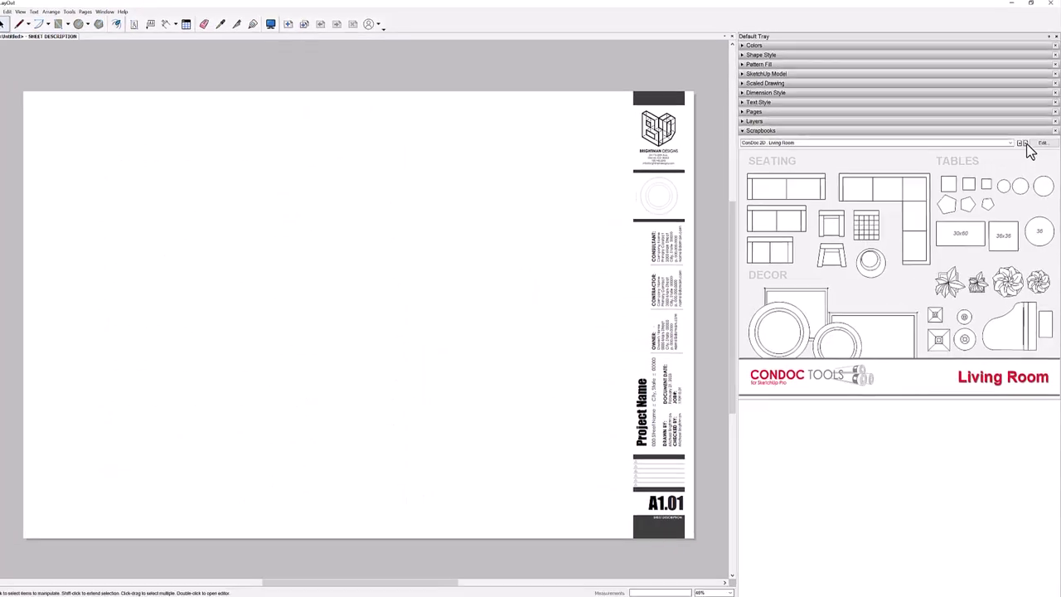
# - Page through the Bedroom and Kitchen/Bath/Utility scrapbooks to Details, then deselect the rotated armchair
pyautogui.click(1026, 145)
pyautogui.click(1026, 145)
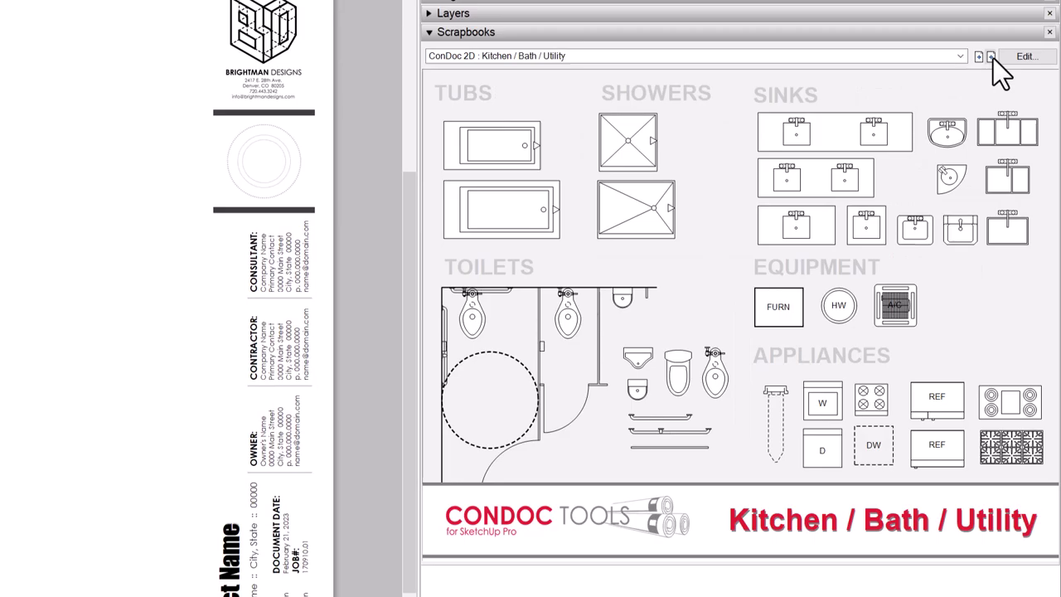
pyautogui.click(991, 57)
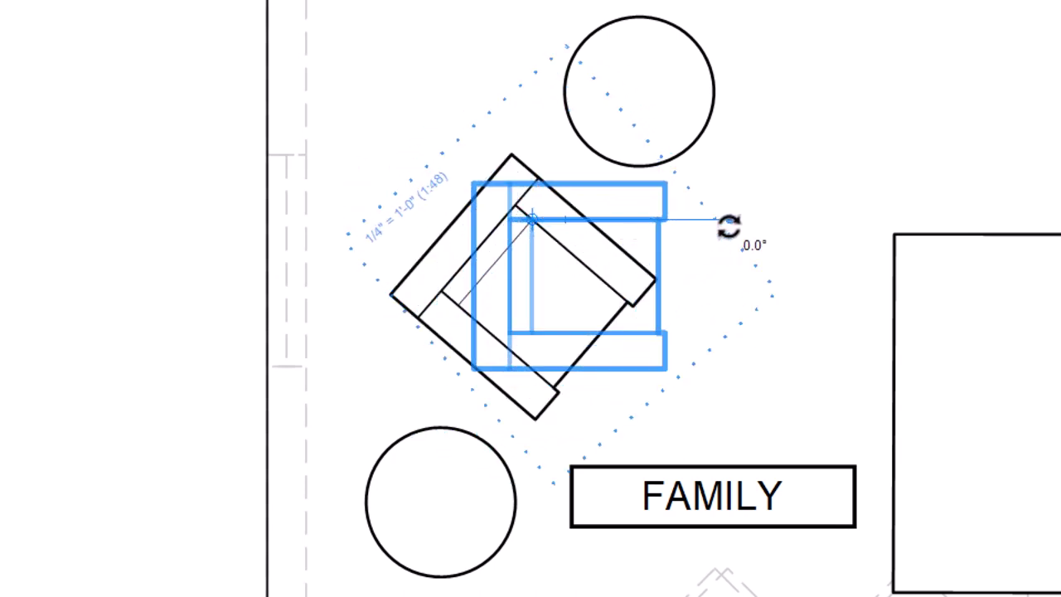
pyautogui.press('Escape')
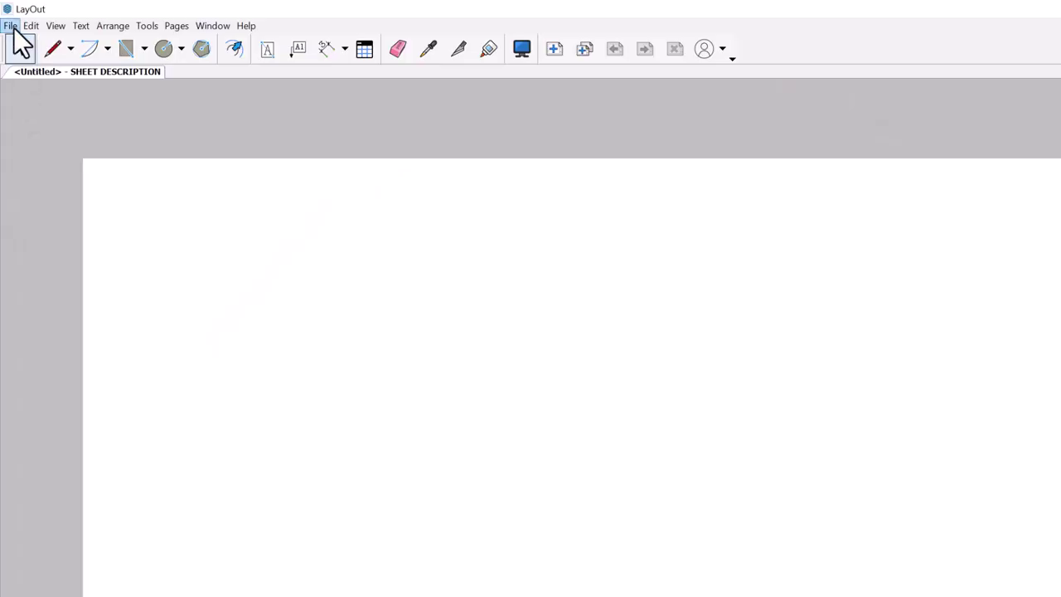
# - Insert LayOut 2023 CAD Detail Example.dwg as model space at 3" = 1'-0" (1:4)
pyautogui.click(10, 26)
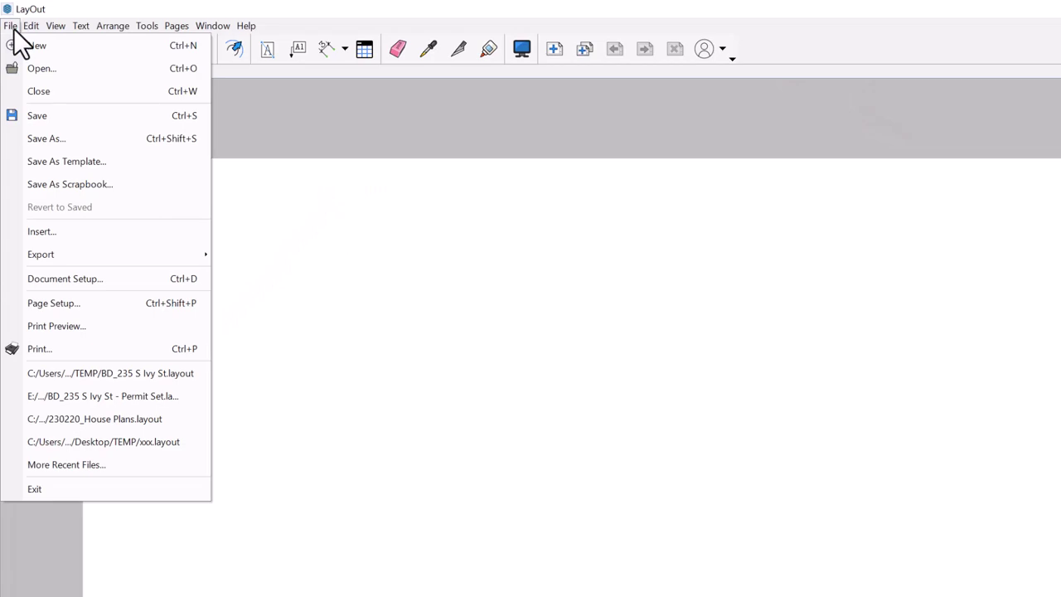
pyautogui.click(119, 231)
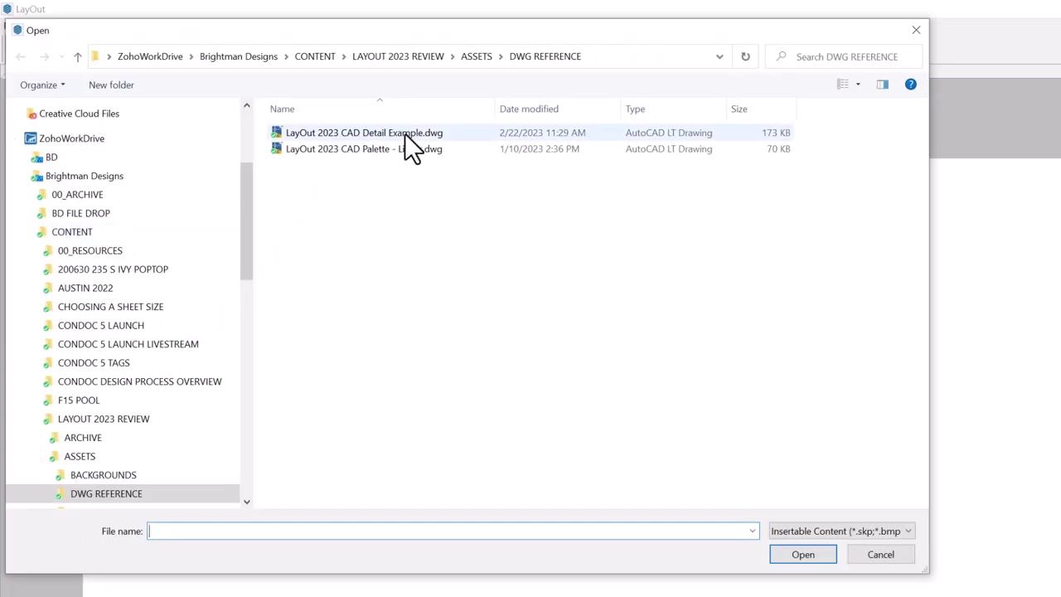
pyautogui.click(405, 134)
pyautogui.click(809, 551)
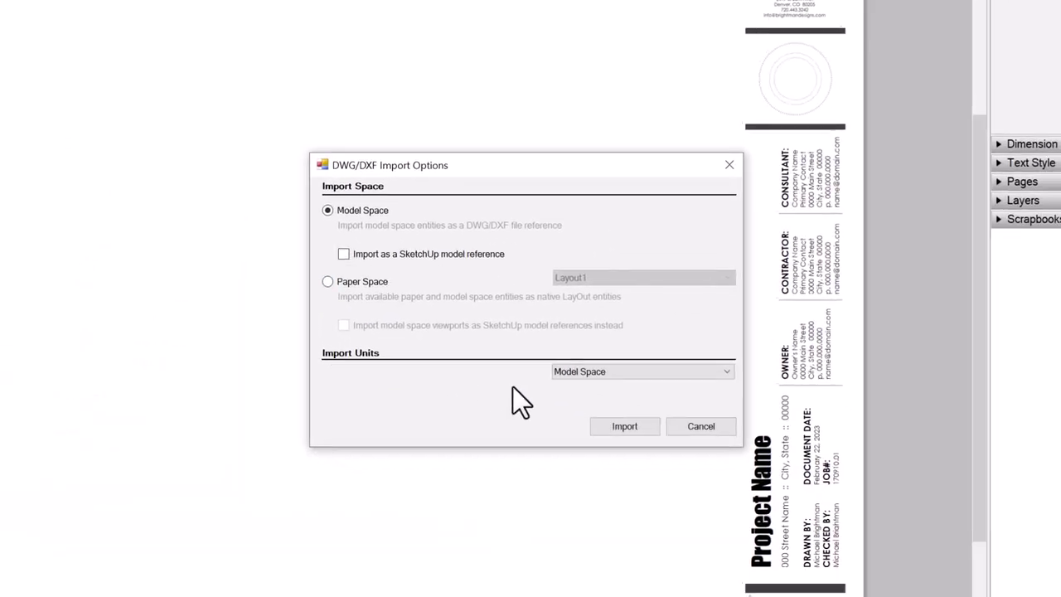
pyautogui.click(647, 431)
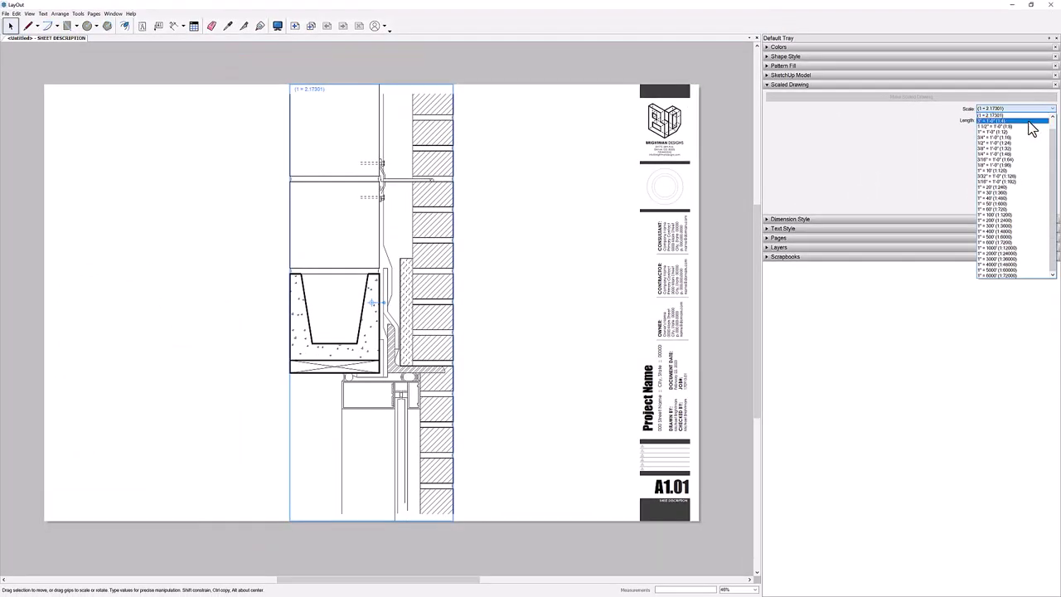
pyautogui.click(1029, 122)
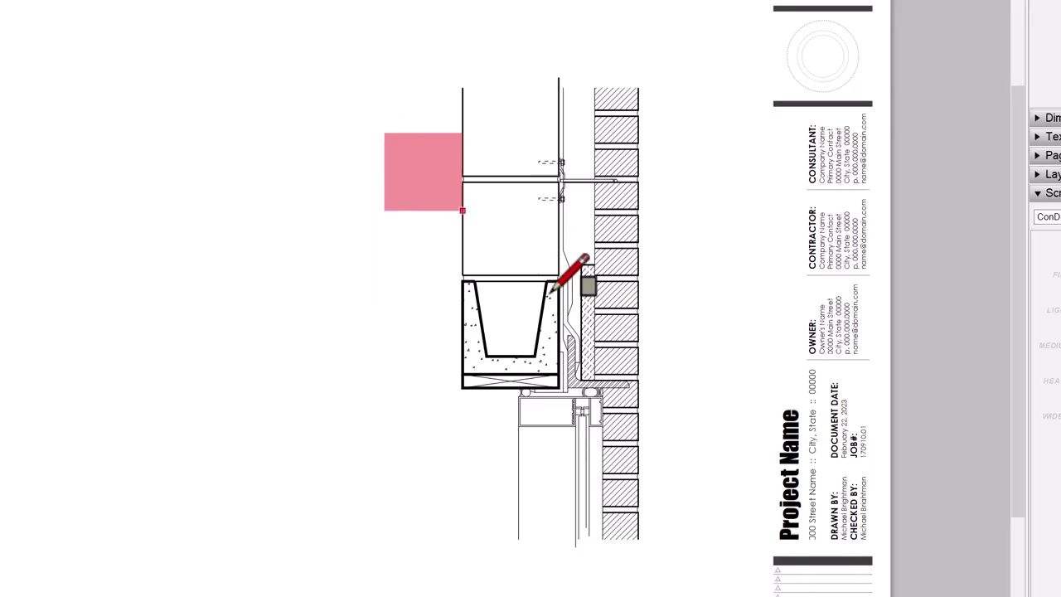
# - Clip the detail to a drawn rectangle and open the DWG in its external editor
pyautogui.moveTo(540, 275); pyautogui.dragTo(668, 471)
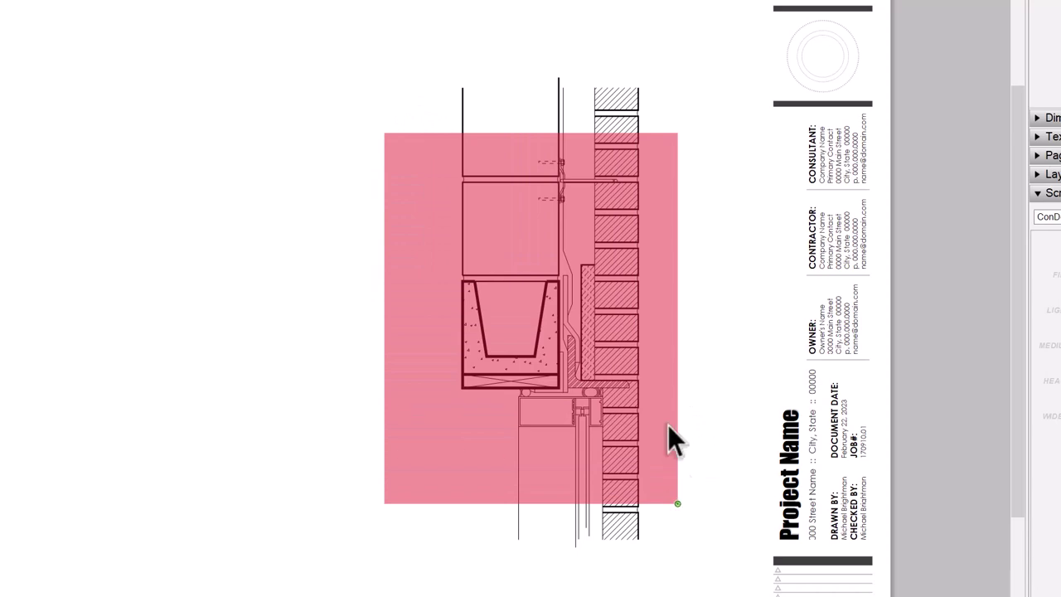
pyautogui.rightClick(509, 198)
pyautogui.click(651, 448)
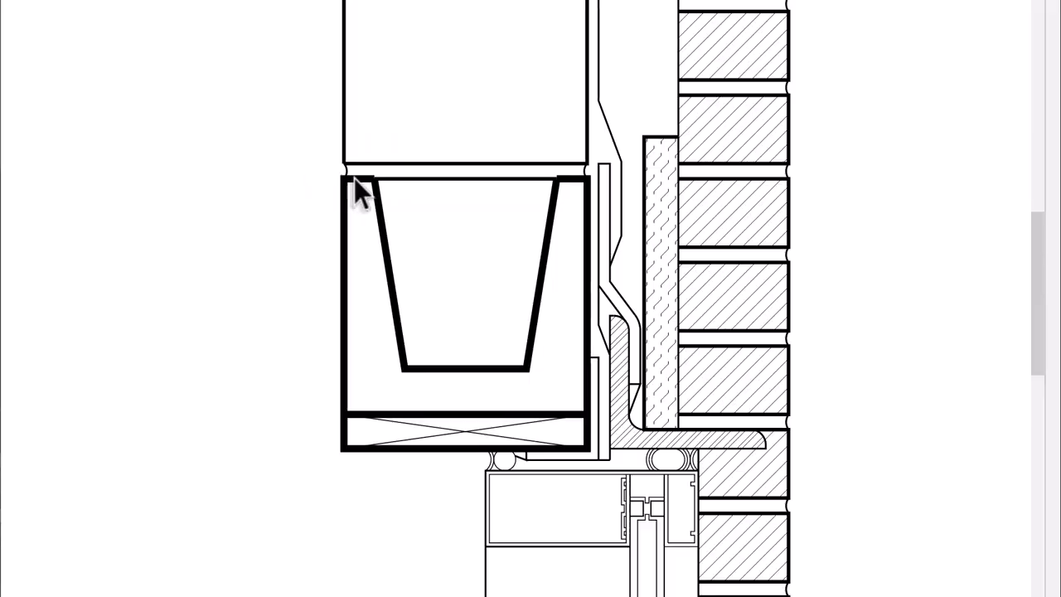
pyautogui.rightClick(354, 177)
pyautogui.click(484, 406)
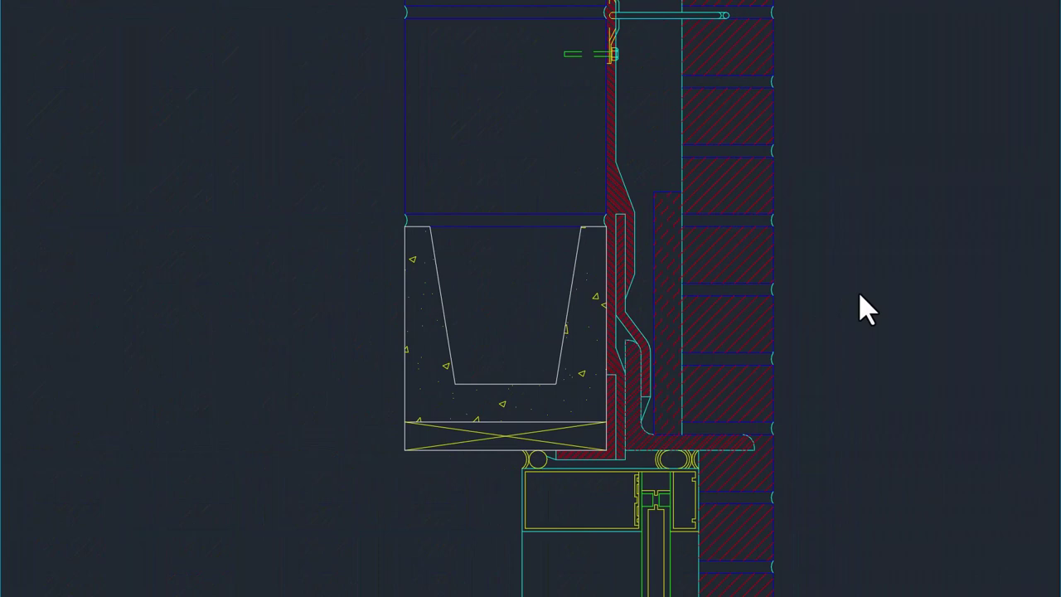
# - Pick the source object for matching properties and start a line at the trough's lower-left corner
pyautogui.click(379, 440)
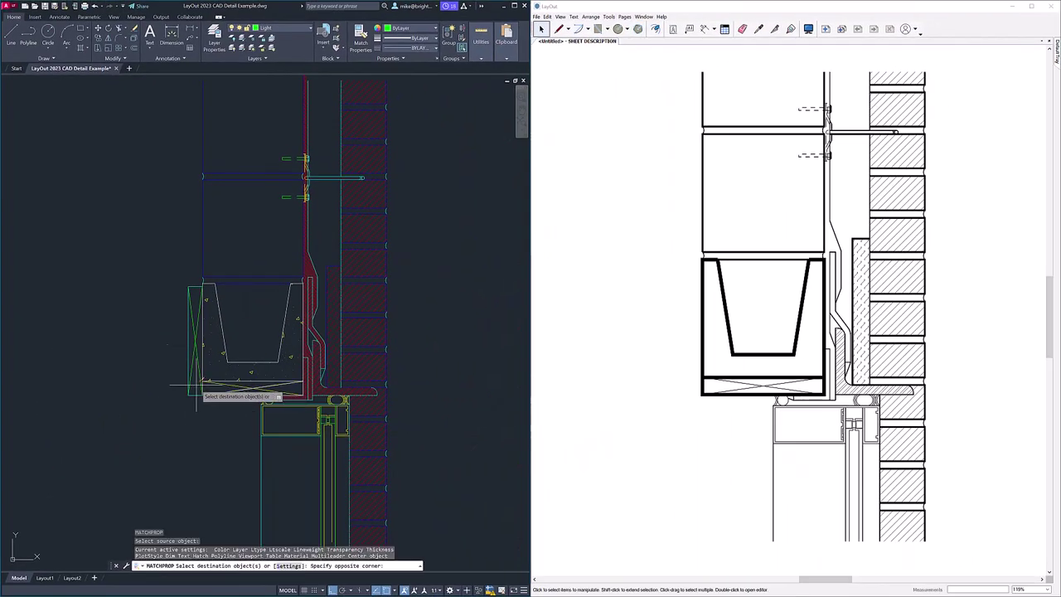
pyautogui.click(205, 396)
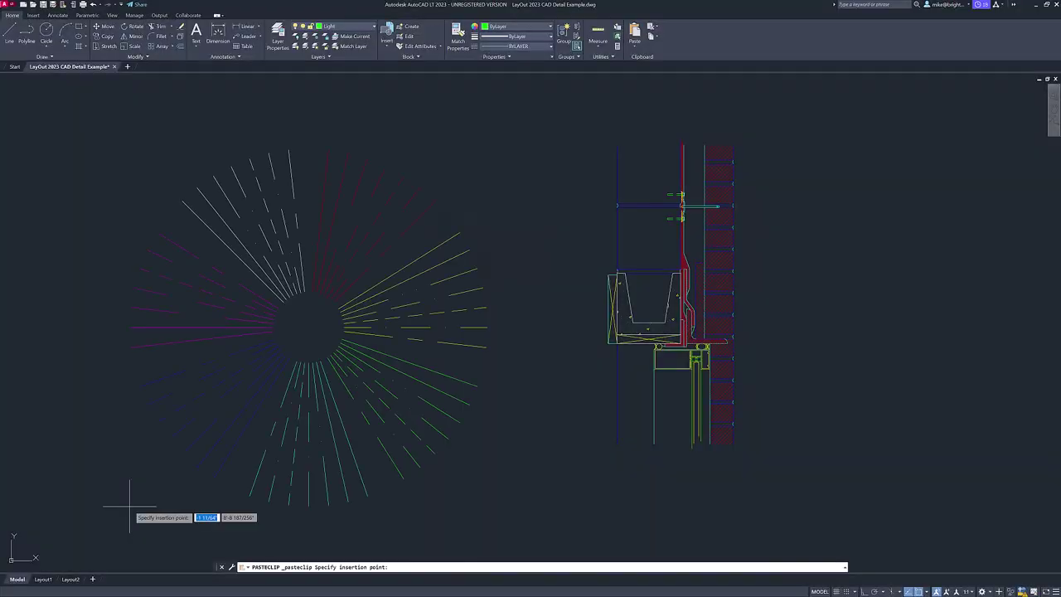
# - Place the sunburst line palette beside the window detail
pyautogui.click(166, 498)
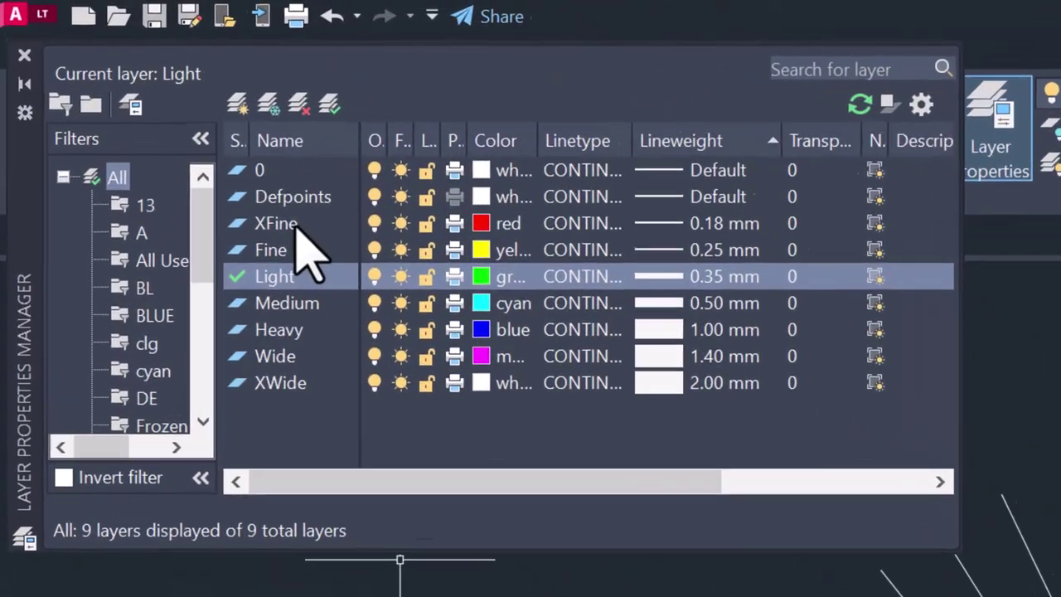
pyautogui.click(296, 224)
pyautogui.click(303, 249)
pyautogui.click(309, 276)
pyautogui.click(315, 302)
pyautogui.click(317, 329)
pyautogui.click(344, 402)
# - Window-zoom with Z onto the planter and window detail
pyautogui.write('z')
pyautogui.press('Return')
pyautogui.click(569, 180)
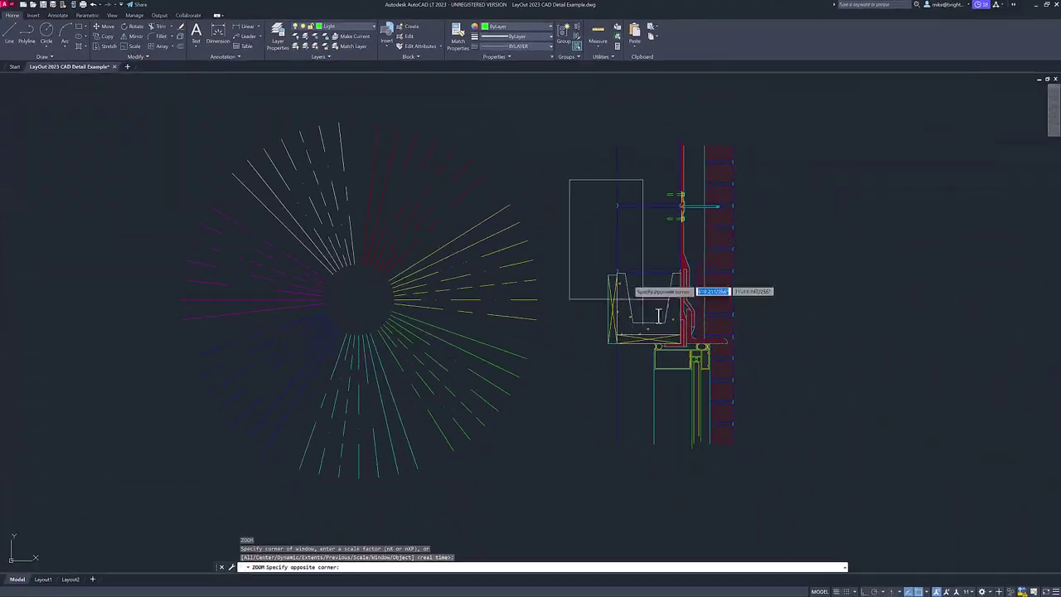
pyautogui.click(769, 412)
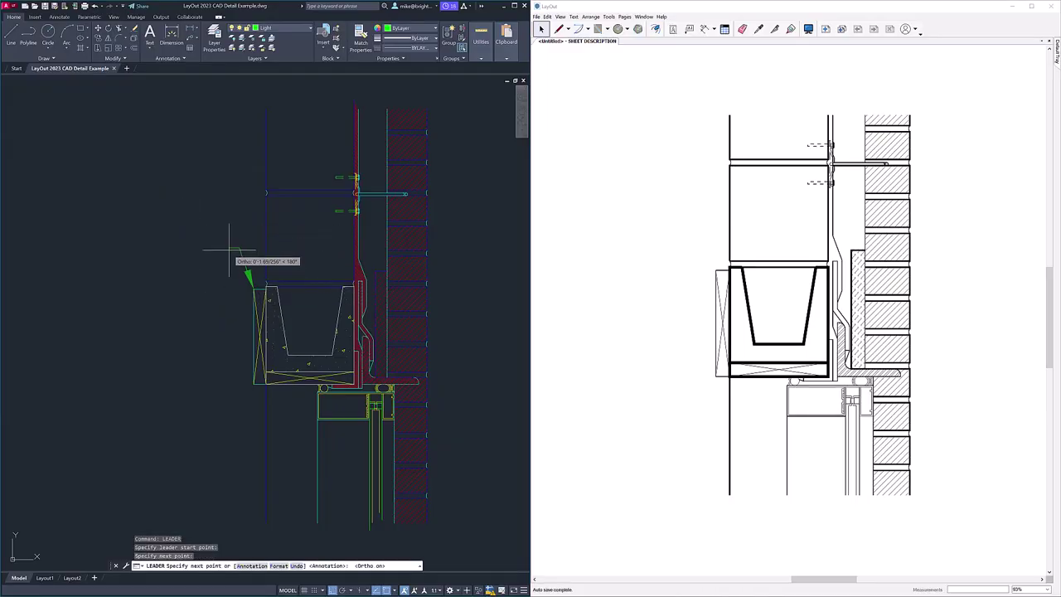
# - Place the dimension annotation point on the planter and window detail
pyautogui.click(227, 382)
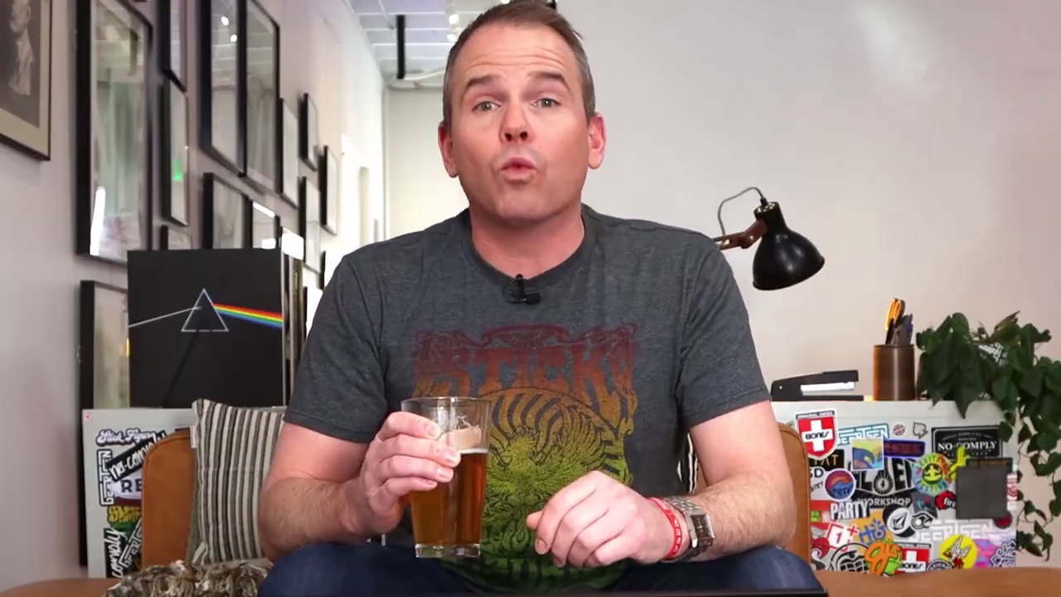
# - Relink the detail drawing to the replacement DWG and rescale it to 3" = 1'-0" (1:4)
pyautogui.rightClick(543, 190)
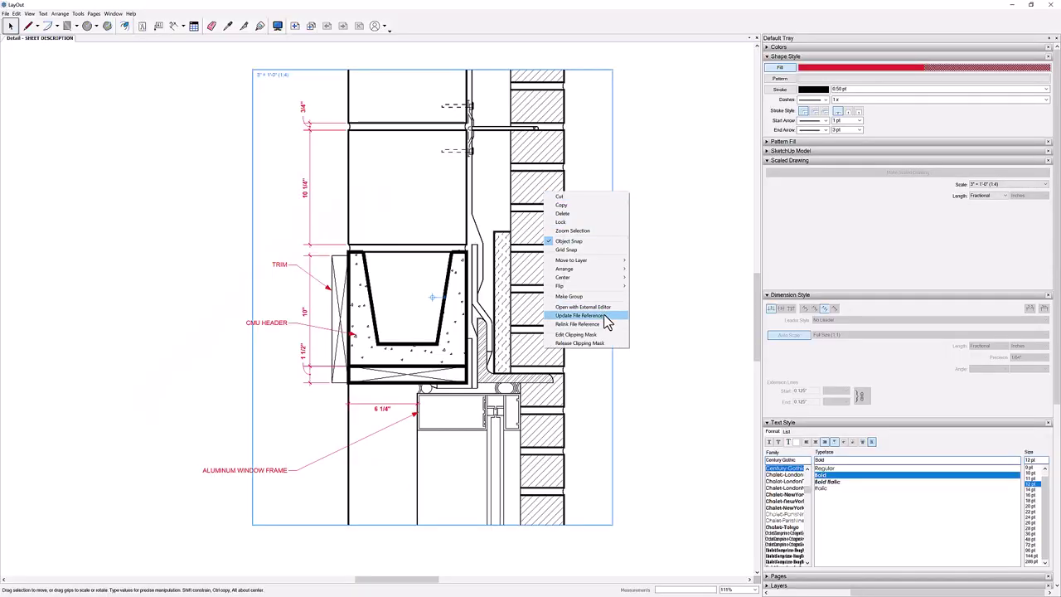
pyautogui.click(605, 324)
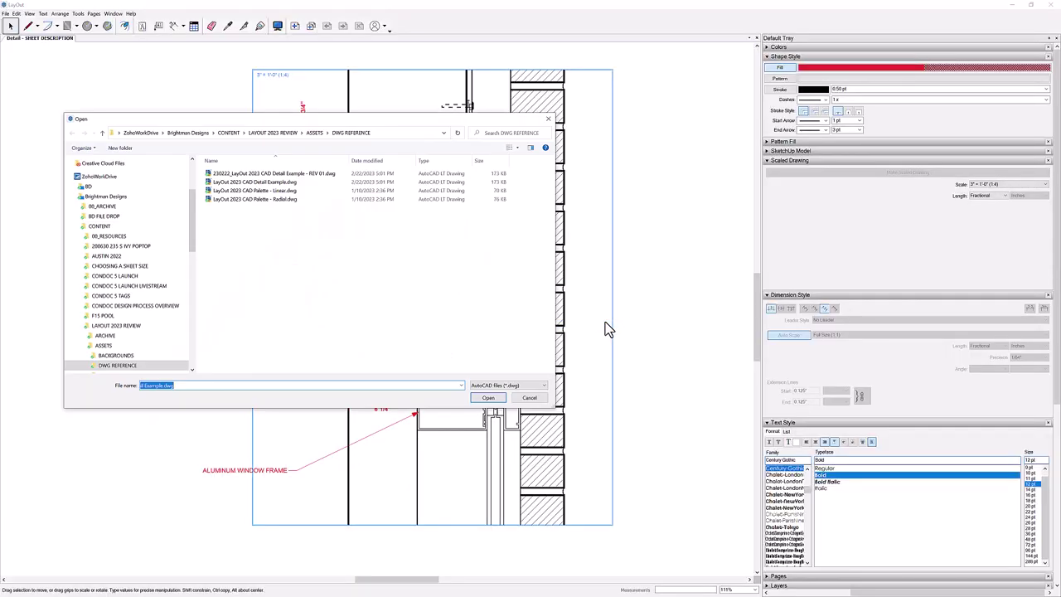
pyautogui.doubleClick(319, 175)
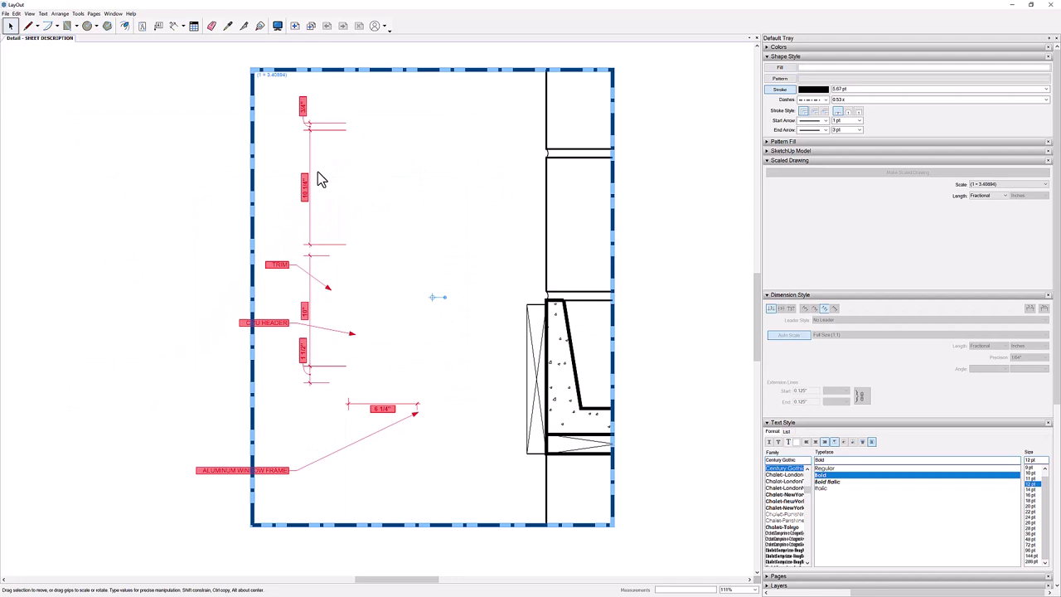
pyautogui.click(1024, 197)
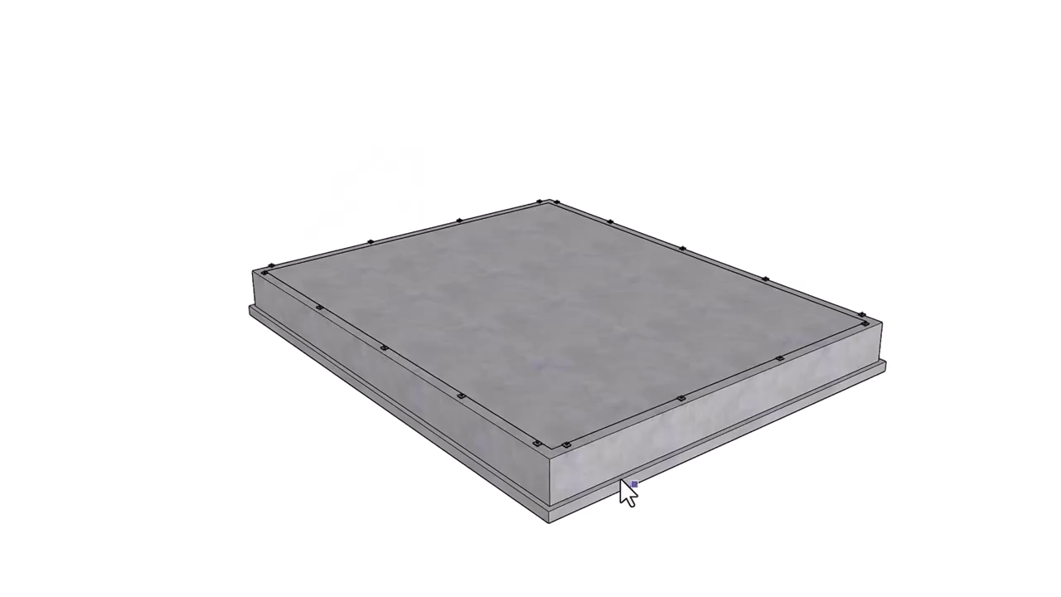
# - Draw the four garage walls around the slab
pyautogui.click(550, 450)
pyautogui.click(886, 327)
pyautogui.click(550, 203)
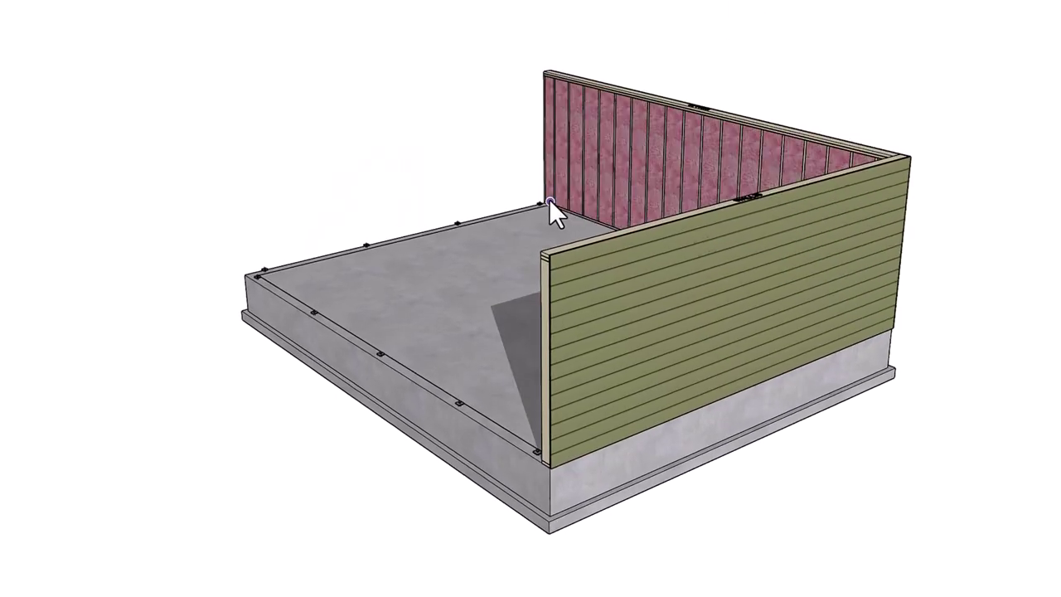
pyautogui.click(246, 274)
pyautogui.click(550, 474)
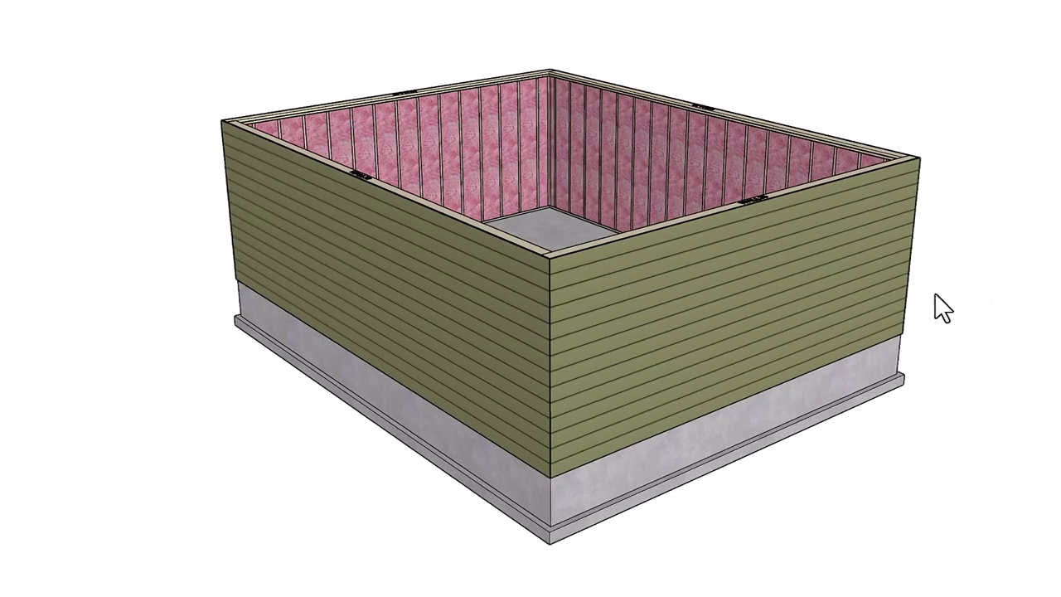
# - Add the garage door on the right wall, plus a door and three windows on the left wall
pyautogui.click(746, 405)
pyautogui.click(476, 343)
pyautogui.click(389, 300)
pyautogui.click(324, 277)
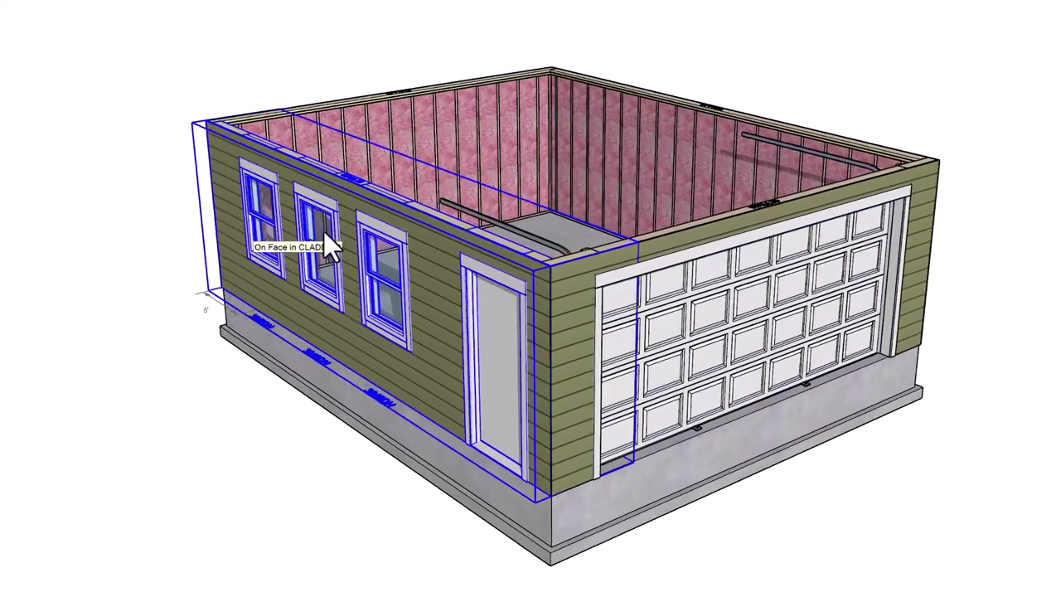
pyautogui.click(250, 241)
# - Build the gable roof over the garage
pyautogui.click(945, 157)
pyautogui.click(551, 265)
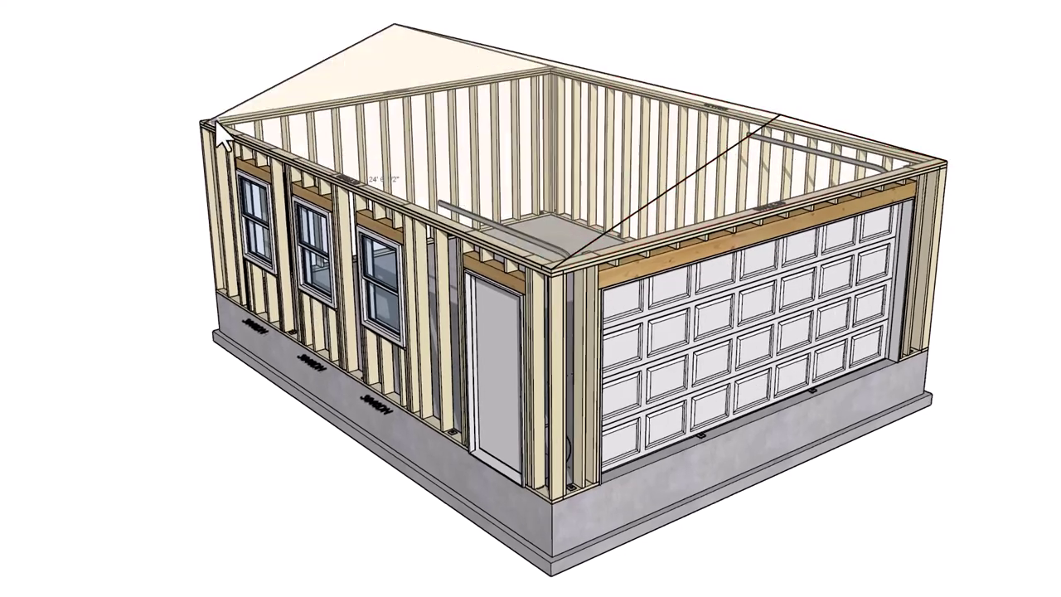
pyautogui.click(219, 122)
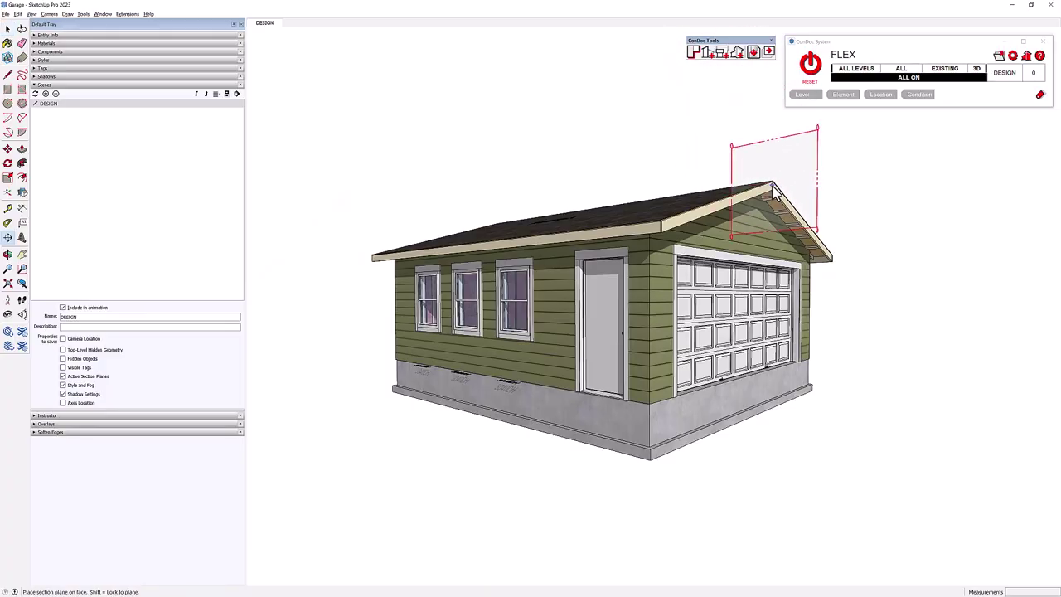
# - Cut a section through the garage and send CAD Section AA to LayOut
pyautogui.click(777, 192)
pyautogui.click(397, 66)
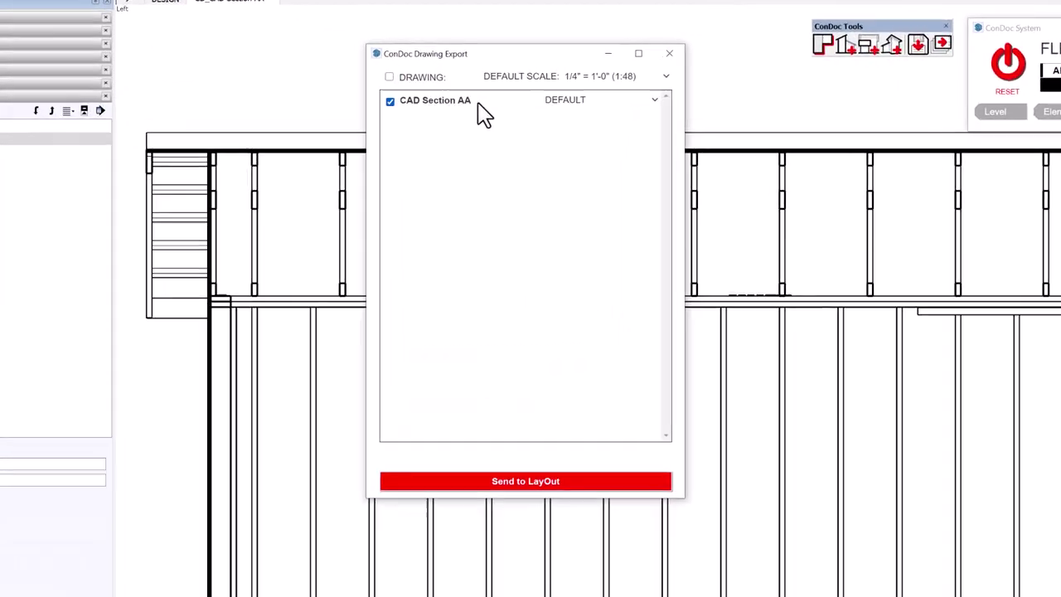
pyautogui.click(563, 88)
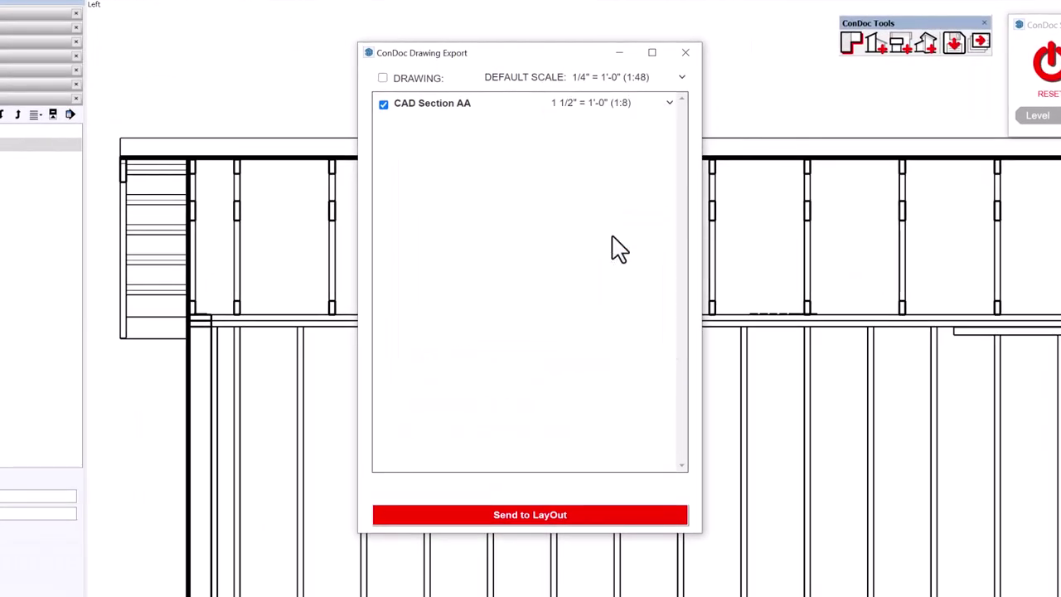
pyautogui.click(603, 514)
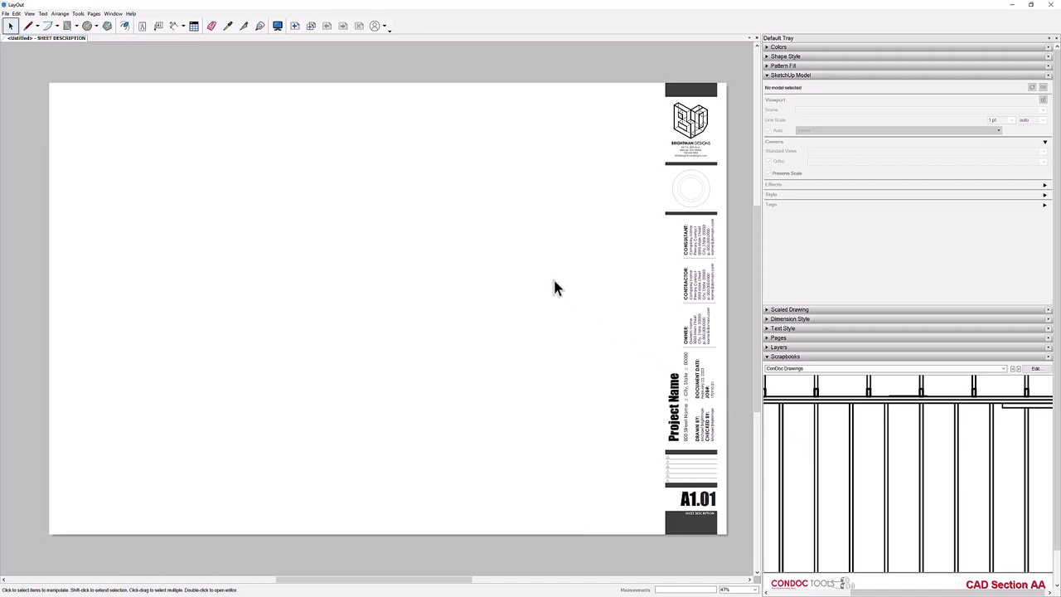
# - Explode the section viewport into lines, label the GARAGE DOOR, and begin a second label
pyautogui.rightClick(543, 221)
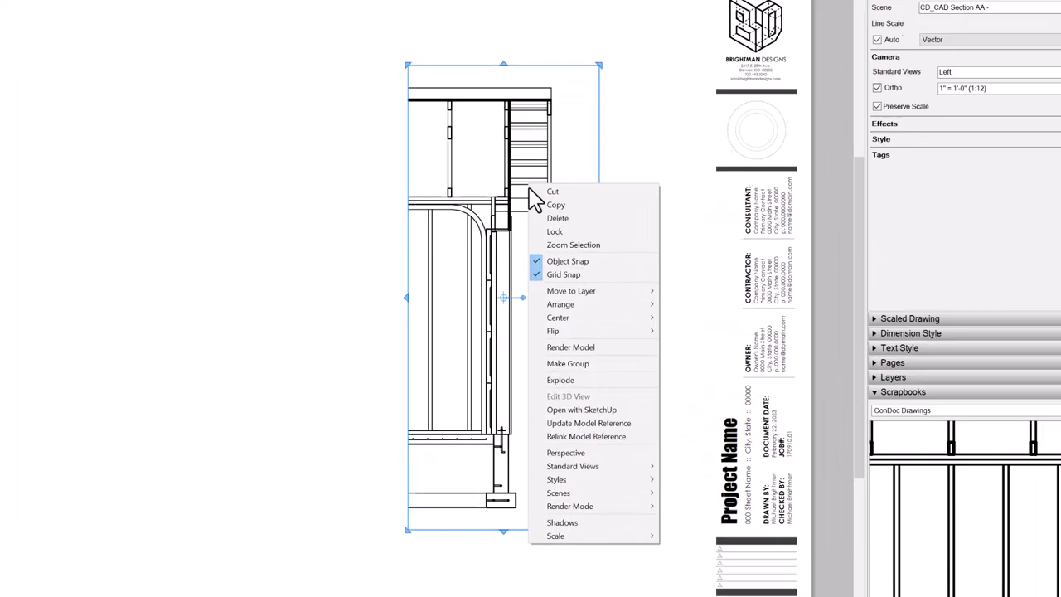
pyautogui.click(611, 396)
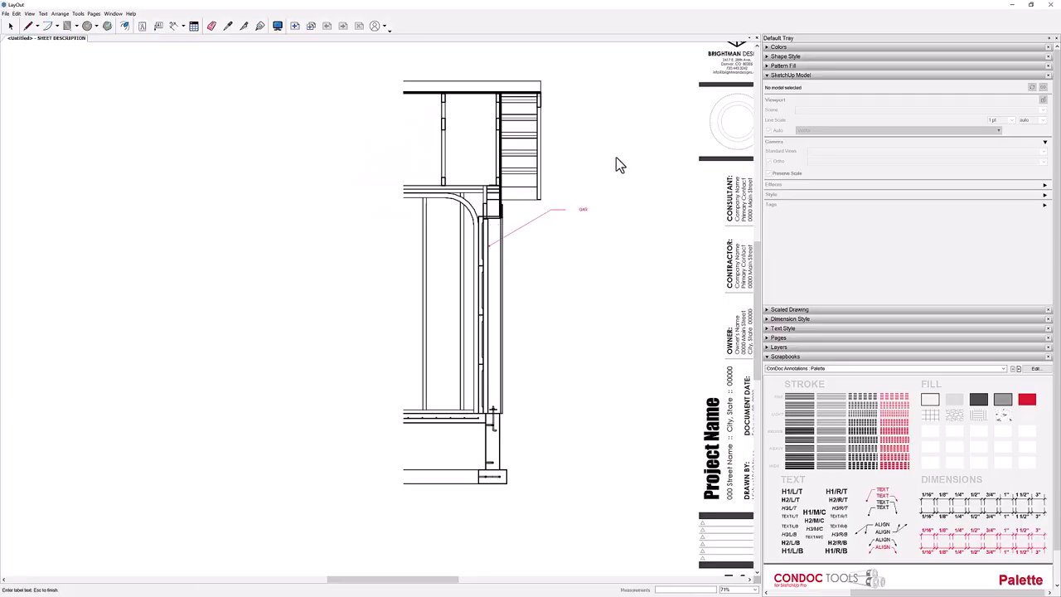
pyautogui.write('AGE DOOR')
pyautogui.click(541, 153)
pyautogui.click(568, 132)
pyautogui.write('FAS')
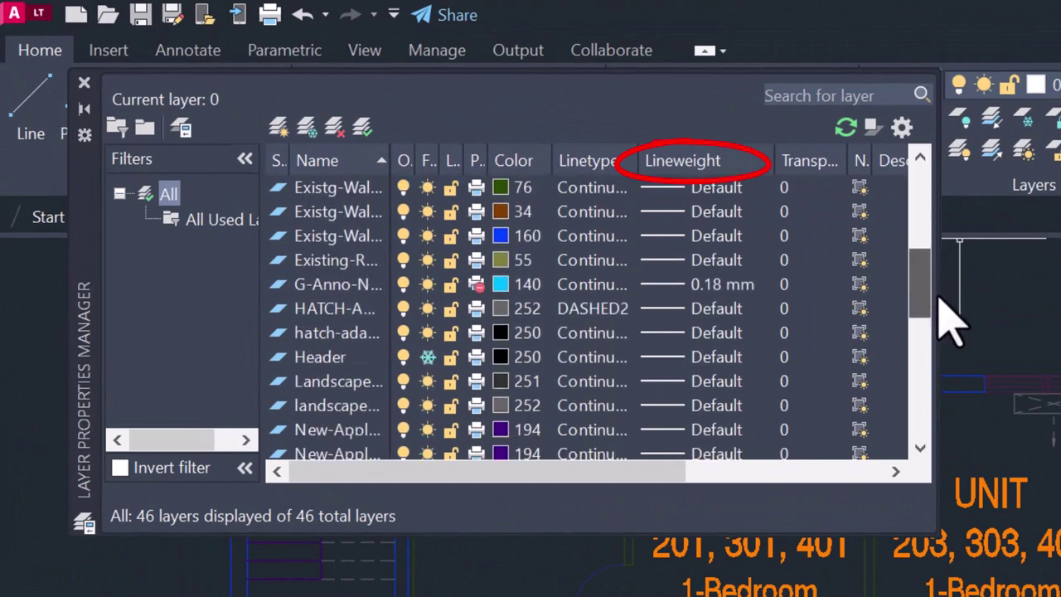
# - Zoom into the apartment floor plan until one kitchen and bathroom fill the view, then pan across the kitchen
pyautogui.moveTo(937, 298); pyautogui.dragTo(945, 313)
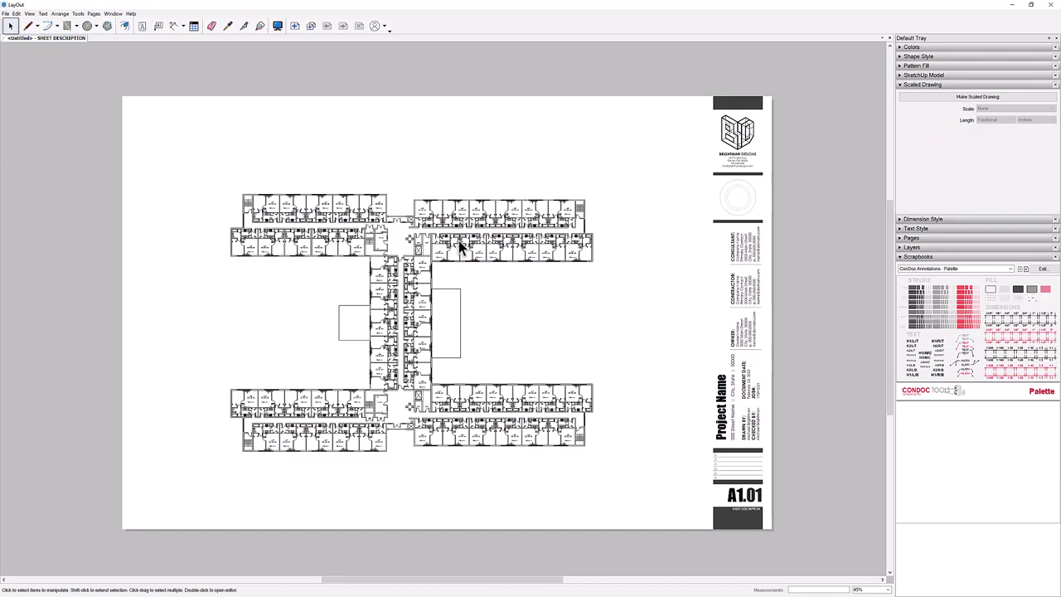
pyautogui.scroll(10, 676, 265)
pyautogui.scroll(10, 676, 265)
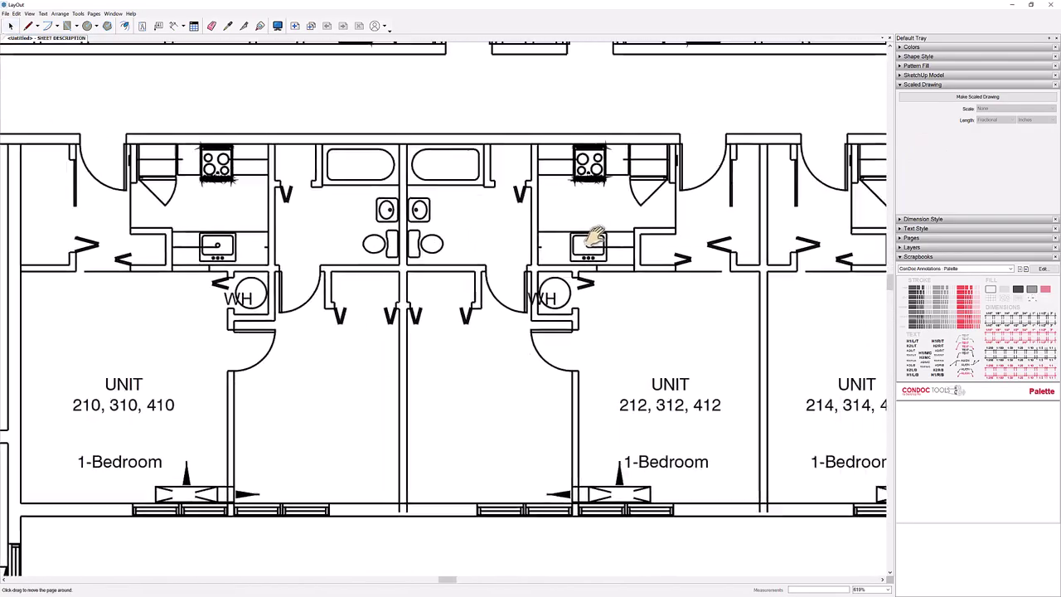
pyautogui.hscroll(5, 438, 243)
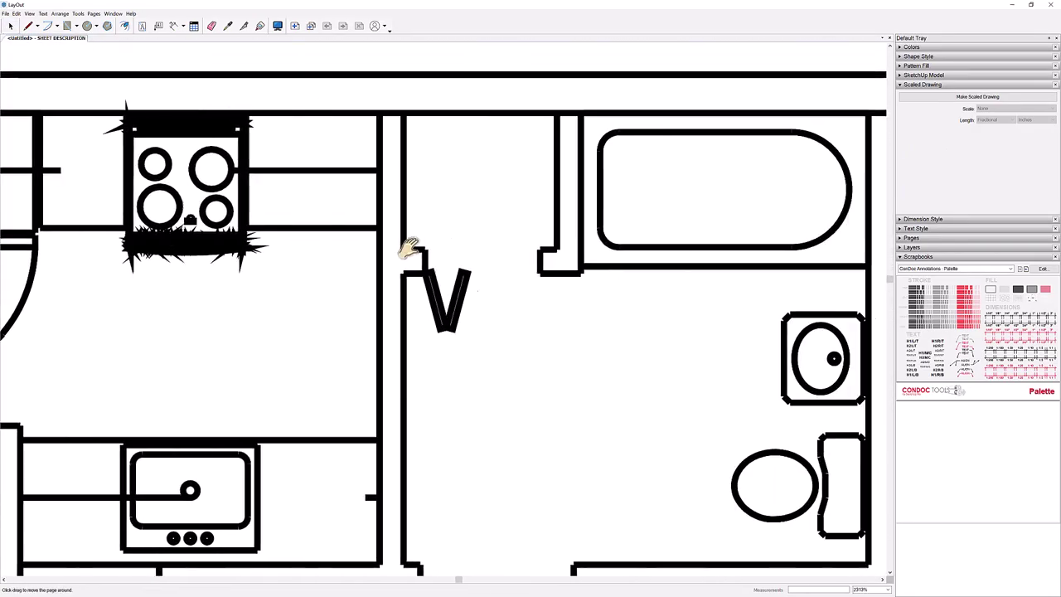